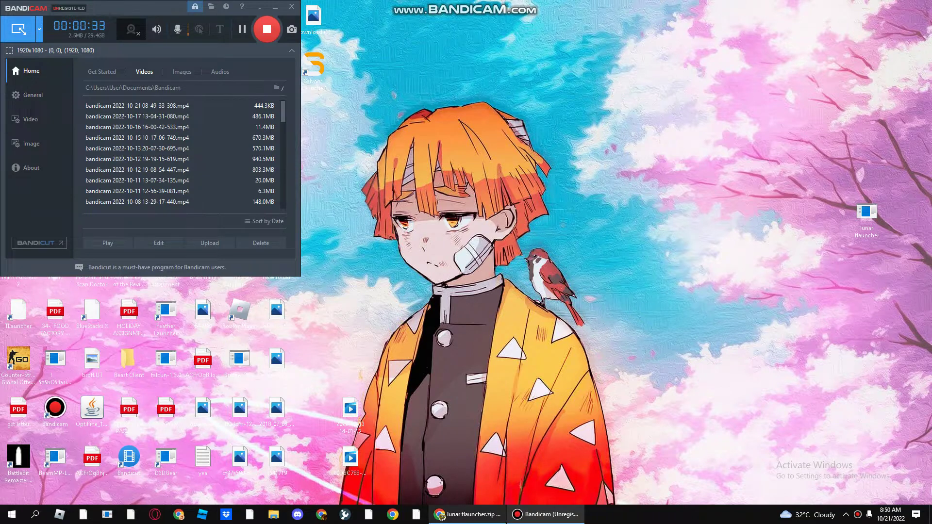
Bring up the Google Drive page for lunar tlauncher.zip briefly, and open the archive from the desktop
click(466, 514)
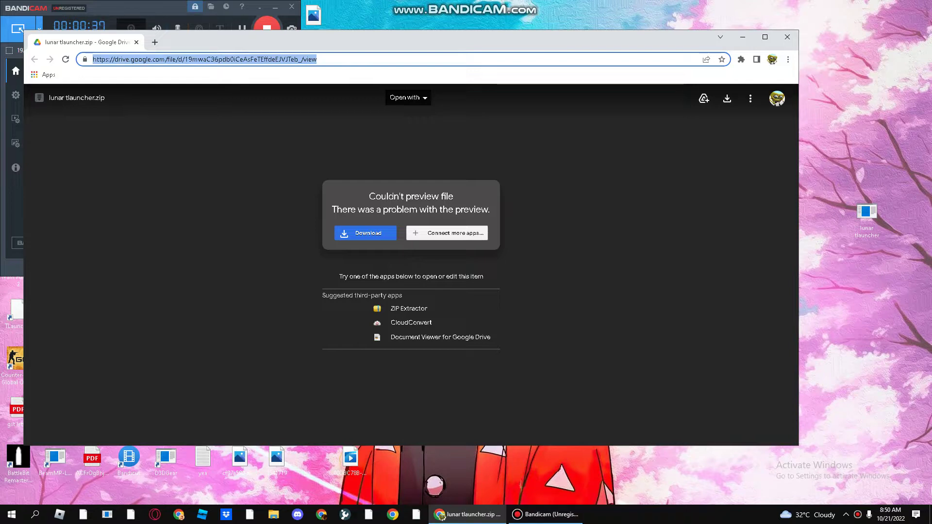
click(742, 37)
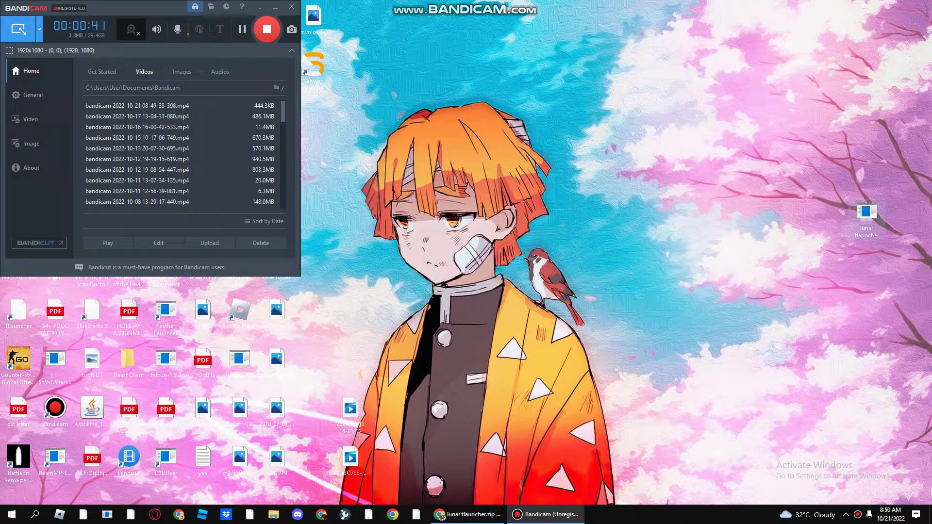
double_click(867, 217)
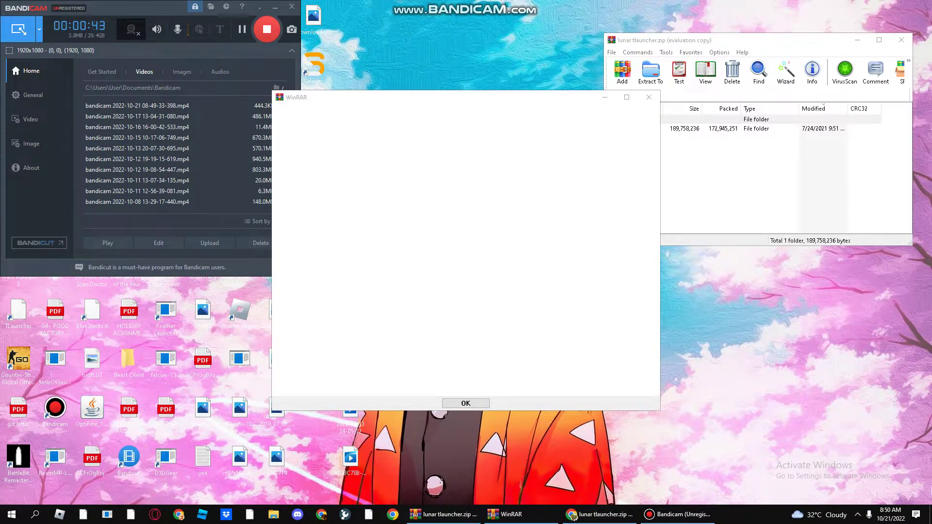
click(649, 97)
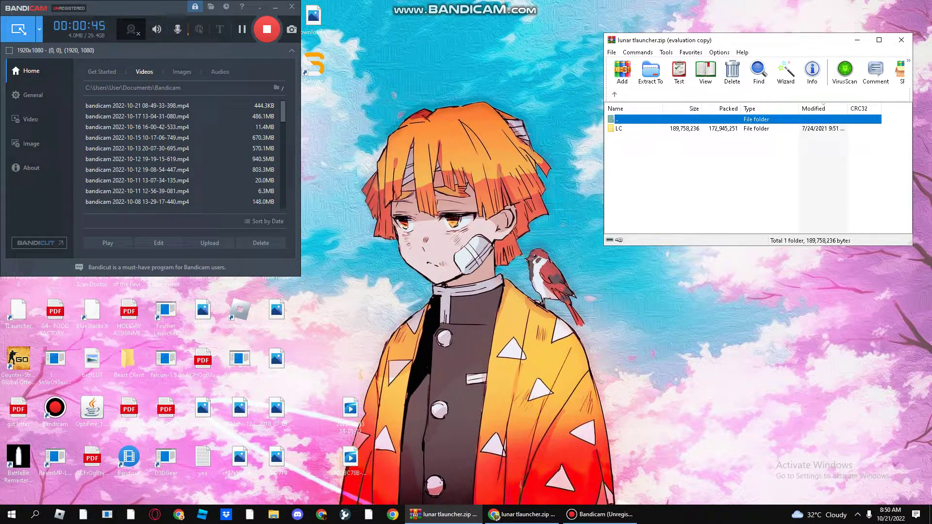
Search Windows for %APPDATA% and open the Roaming folder
click(34, 514)
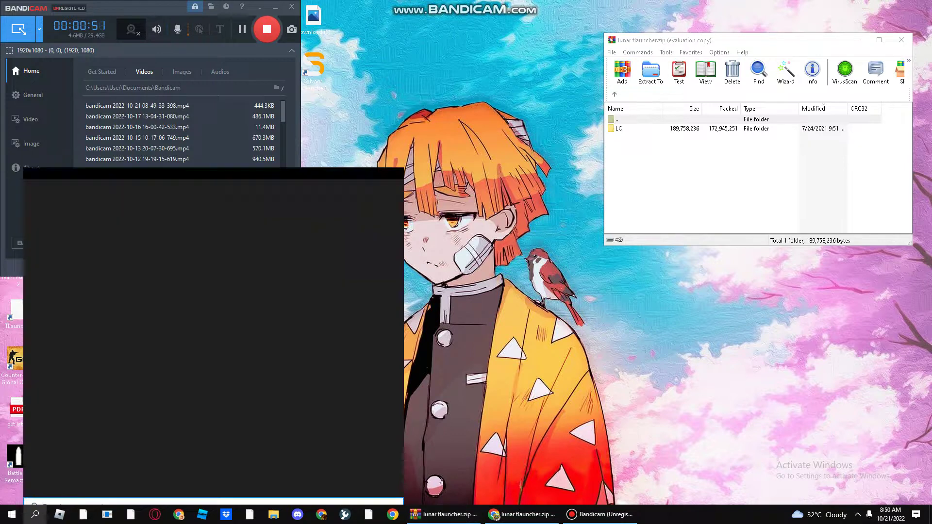
click(34, 514)
click(35, 514)
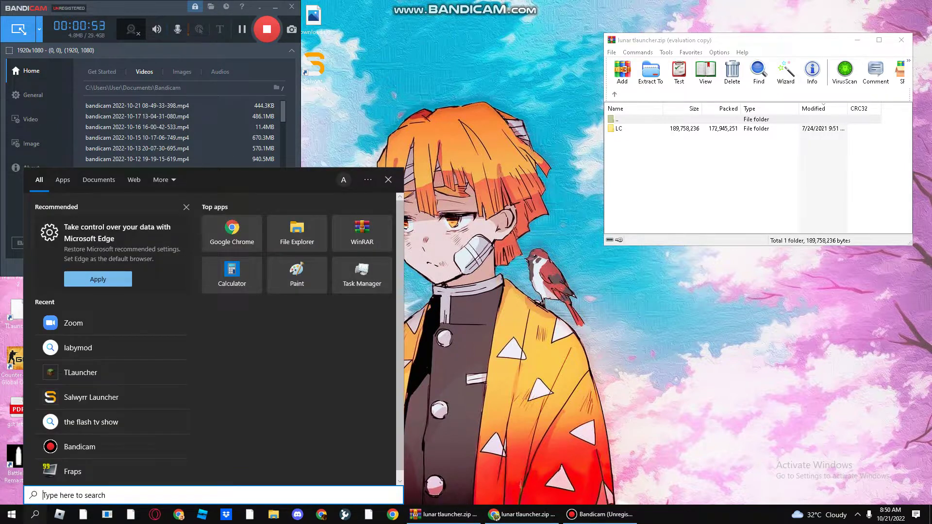
text(5)
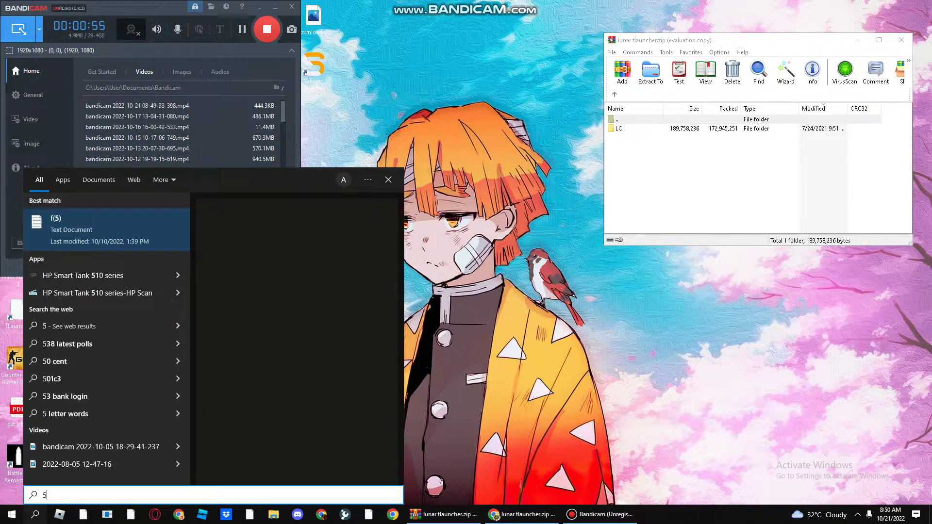
text(APPDATA)
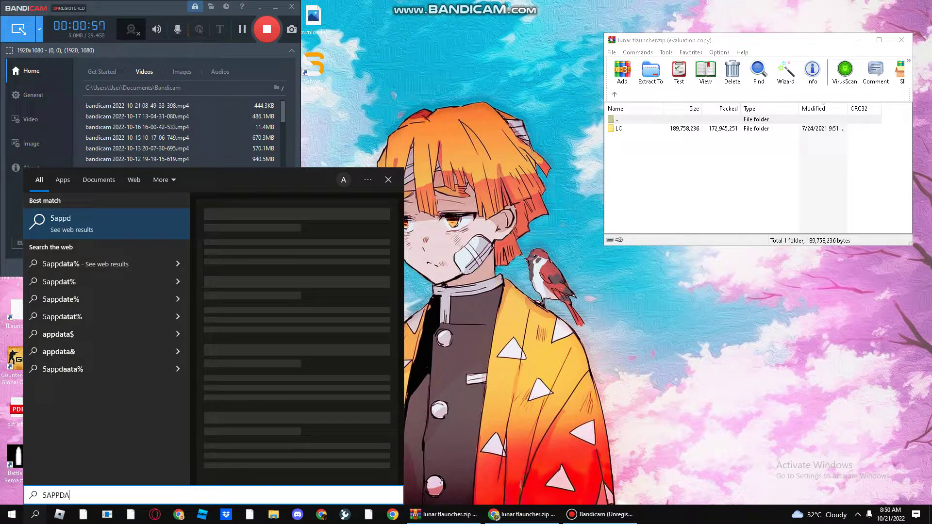
key(BackSpace)
key(BackSpace)
key(BackSpace)
key(BackSpace)
key(BackSpace)
key(BackSpace)
key(BackSpace)
key(BackSpace)
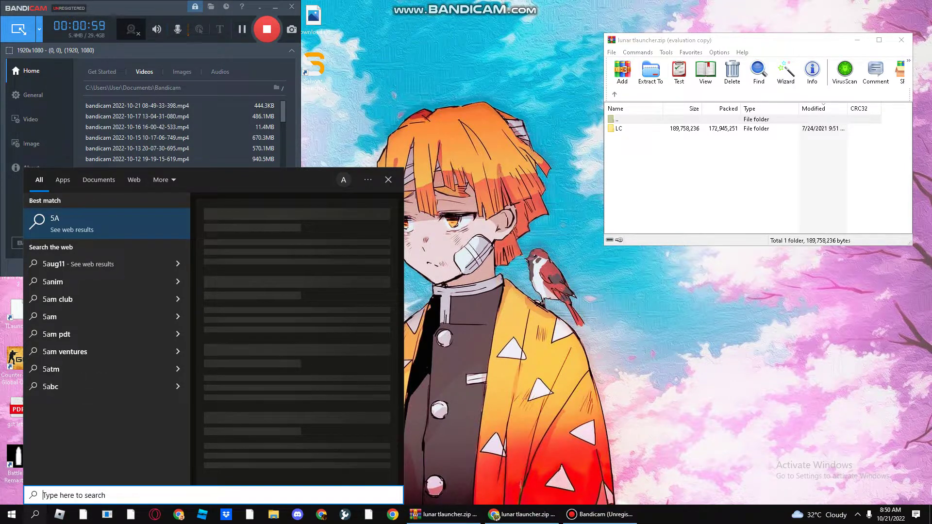
text(%APPDATA)
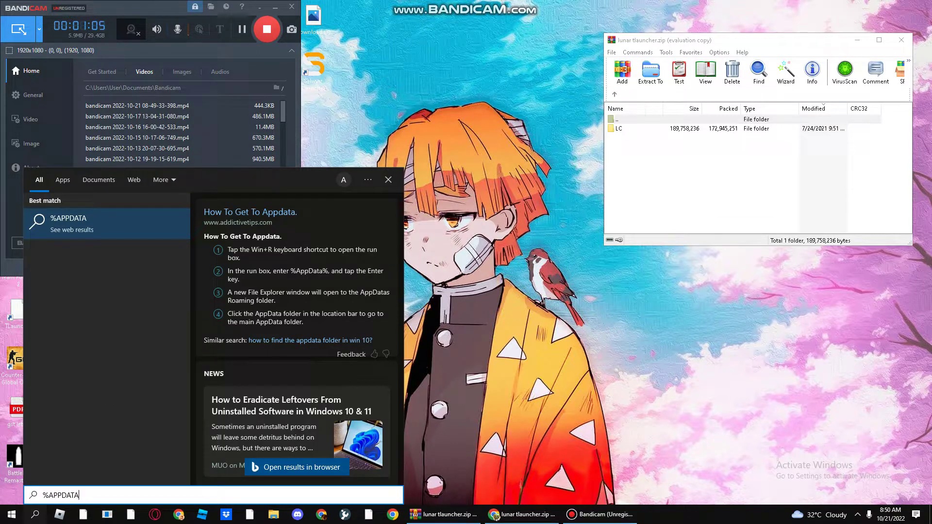
text(%)
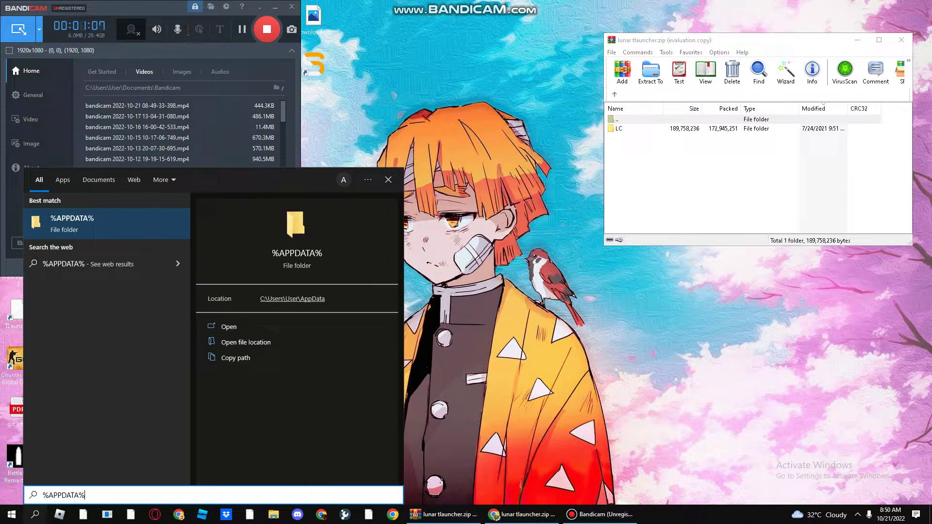
key(Return)
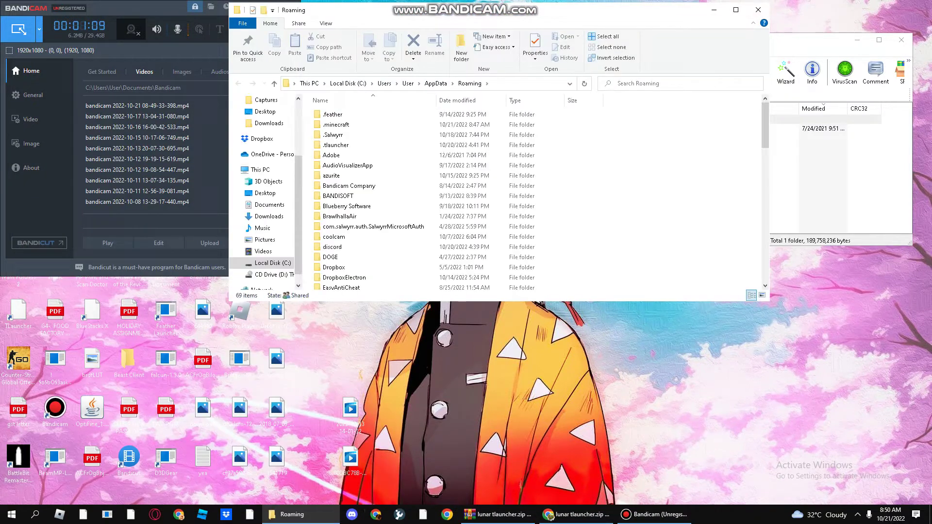
Open the versions folder inside .minecraft
double_click(335, 124)
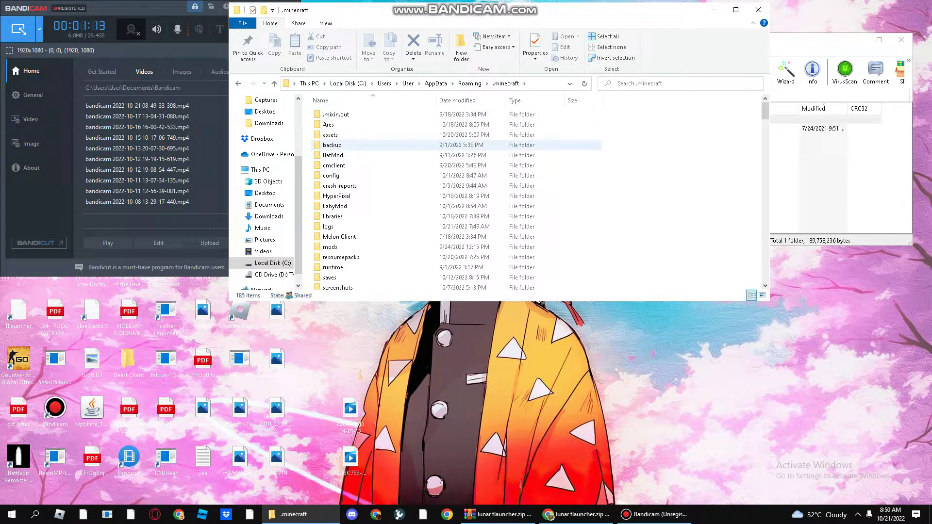
scroll(437, 199, down, 2)
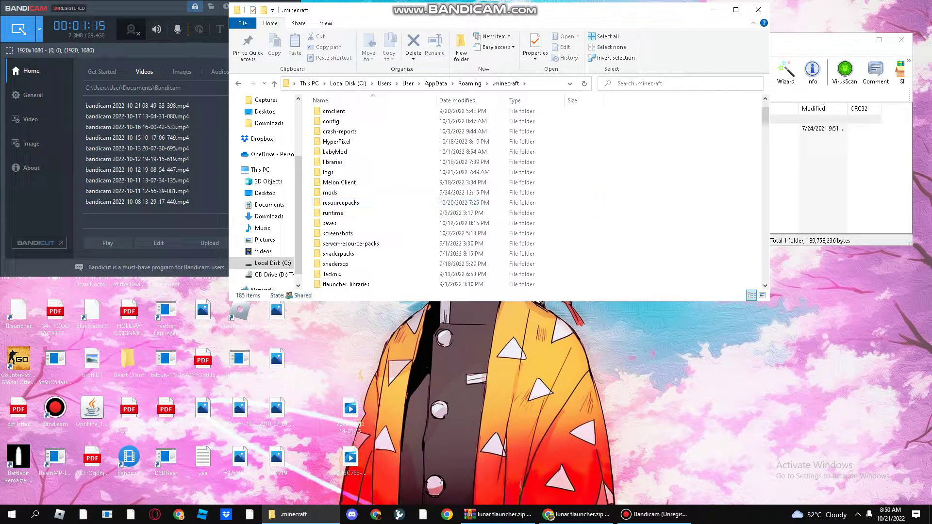
scroll(436, 189, down, 2)
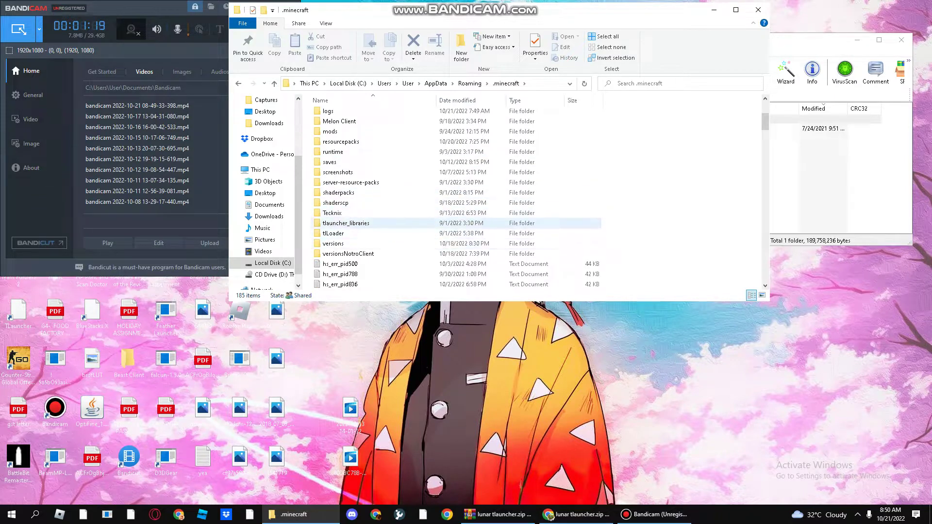
double_click(335, 243)
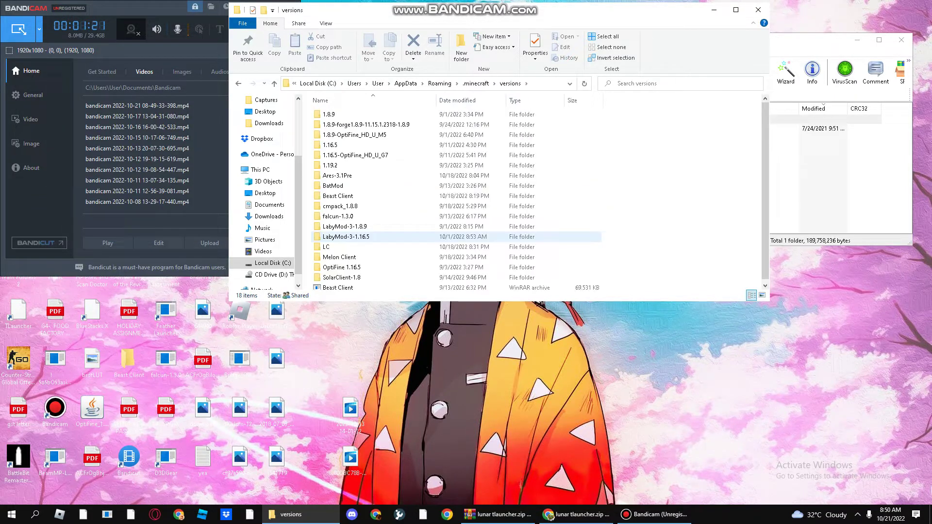
Extract the LC folder from lunar tlauncher.zip to the desktop and close the archive
drag(815, 40, 866, 34)
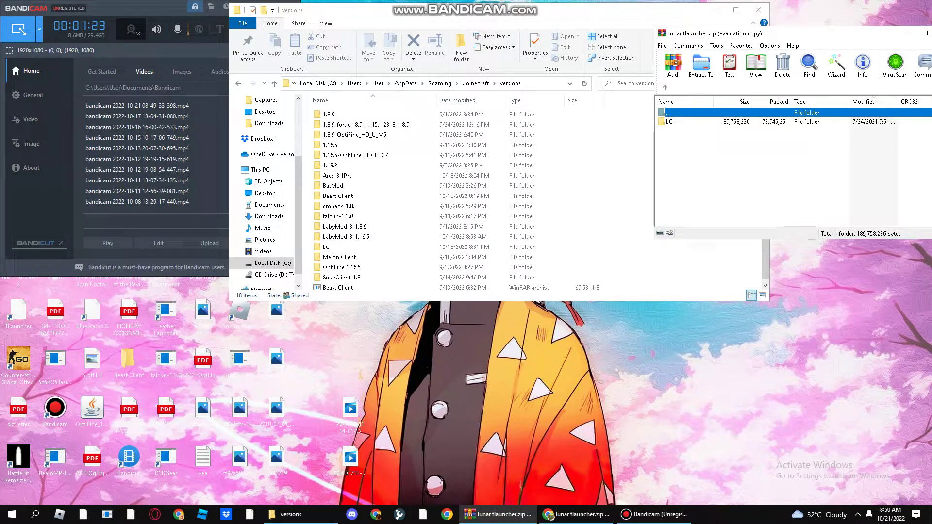
click(670, 121)
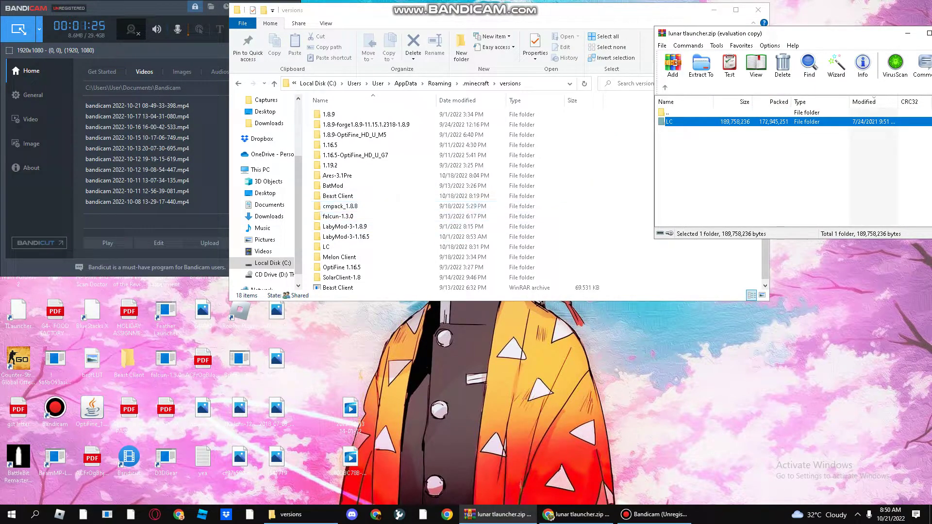
drag(670, 121, 582, 204)
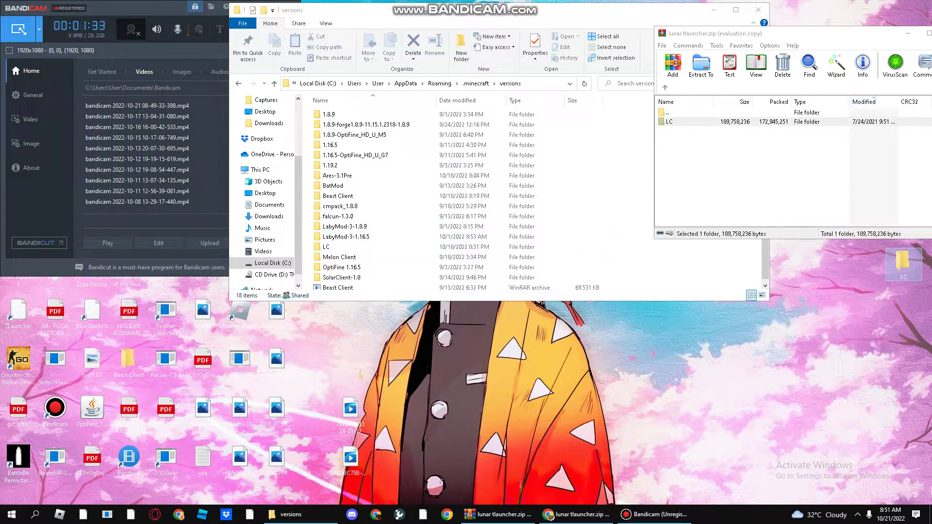
click(847, 122)
drag(840, 34, 741, 43)
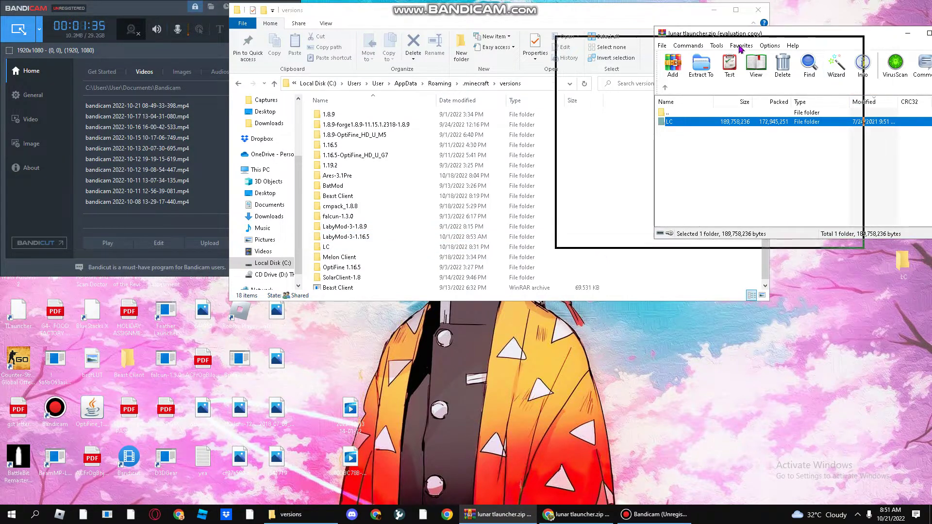
click(852, 43)
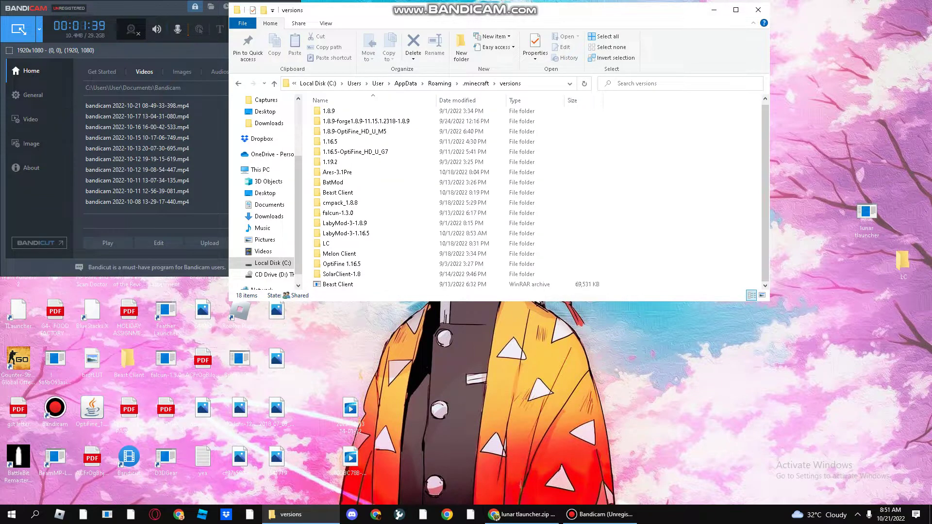
Minimize the versions folder and recorder windows, launch TLauncher from the recent searches, and bring the recorder back
click(714, 9)
click(275, 7)
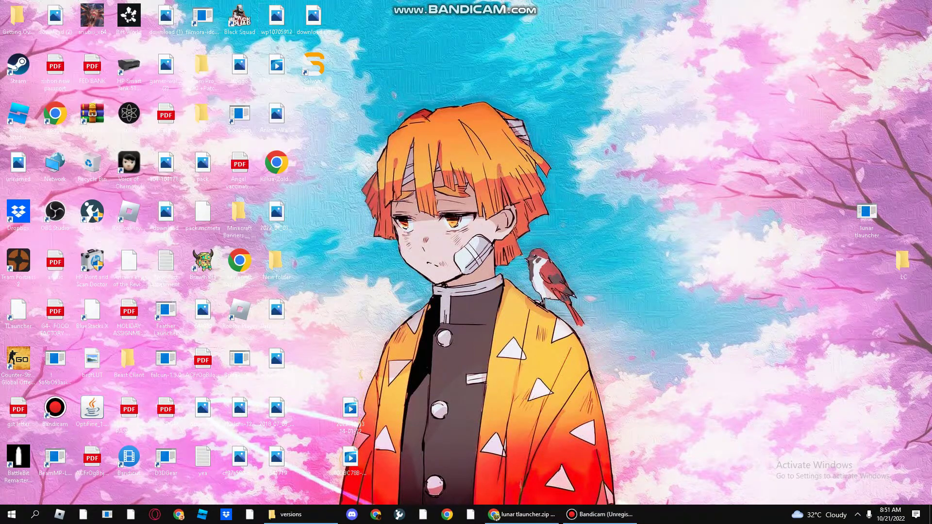
click(34, 514)
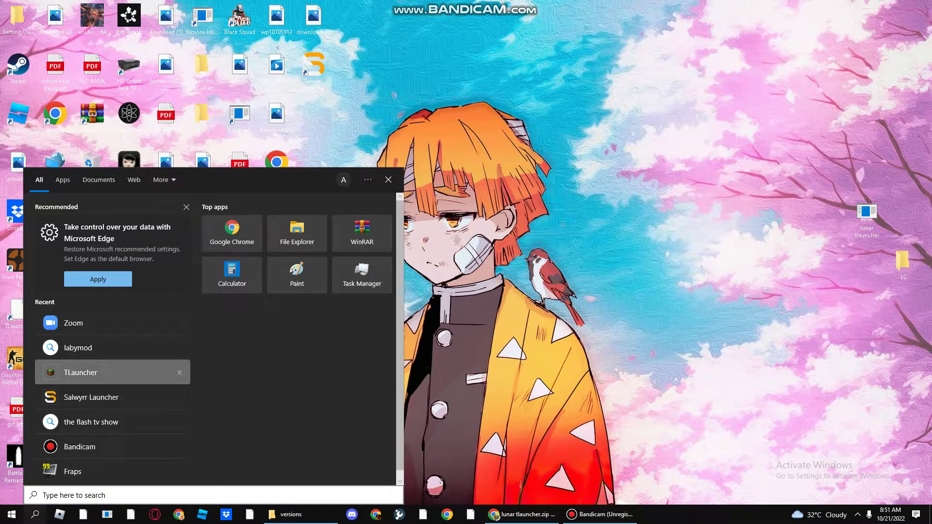
click(128, 372)
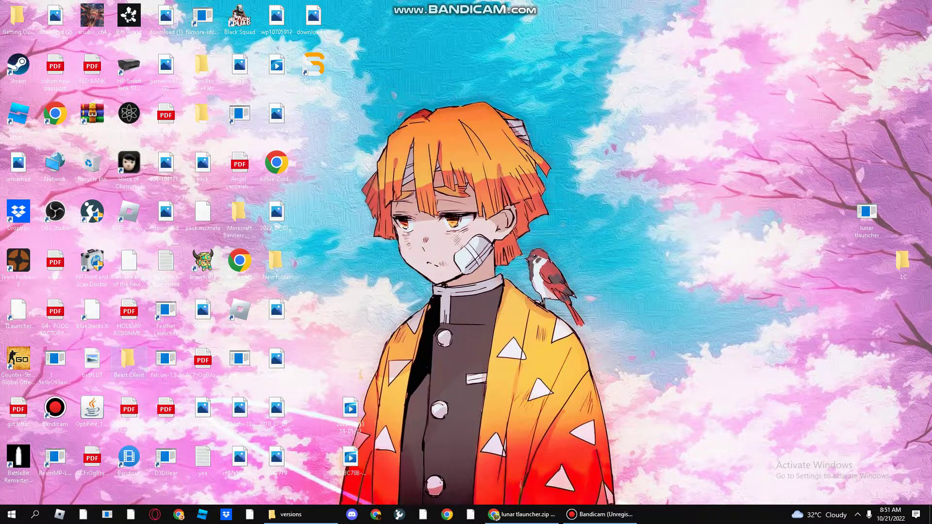
click(601, 515)
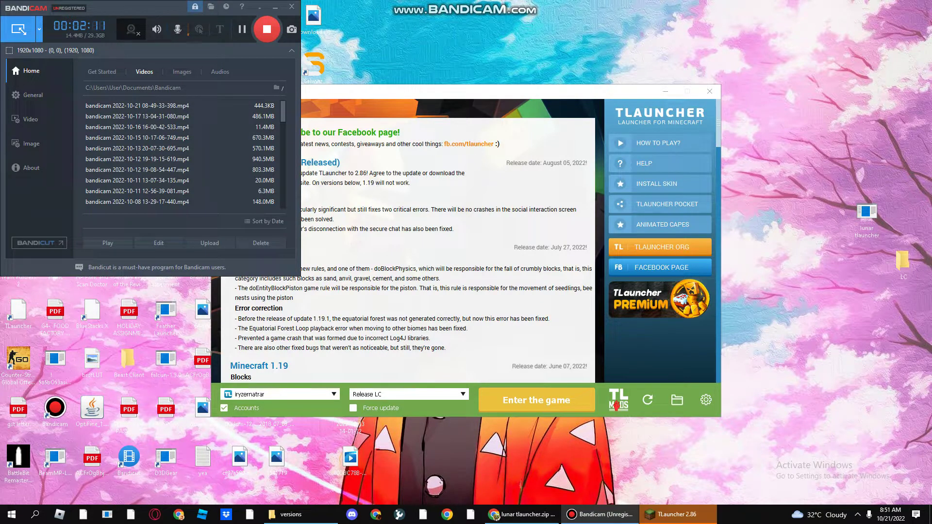
Choose Release LC as the game version in TLauncher and start the game
click(409, 394)
scroll(406, 325, up, 2)
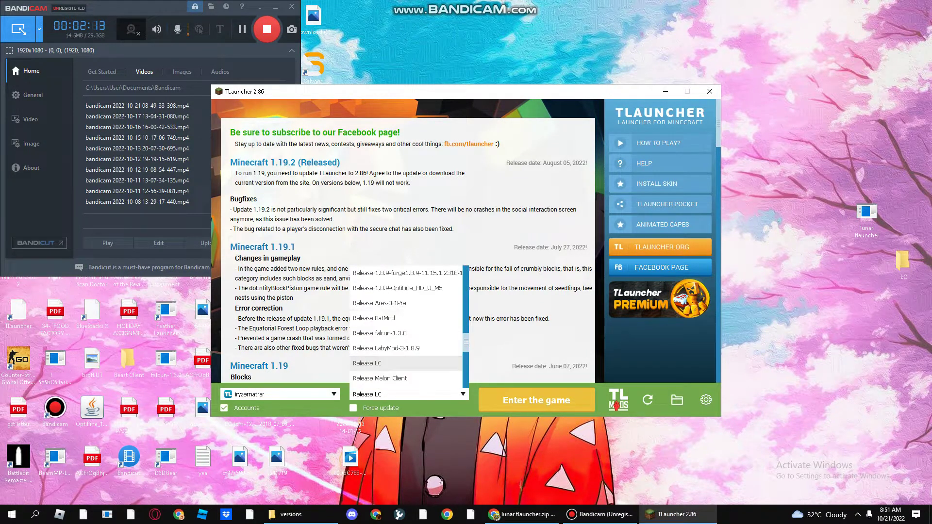
scroll(406, 319, down, 2)
scroll(406, 318, up, 1)
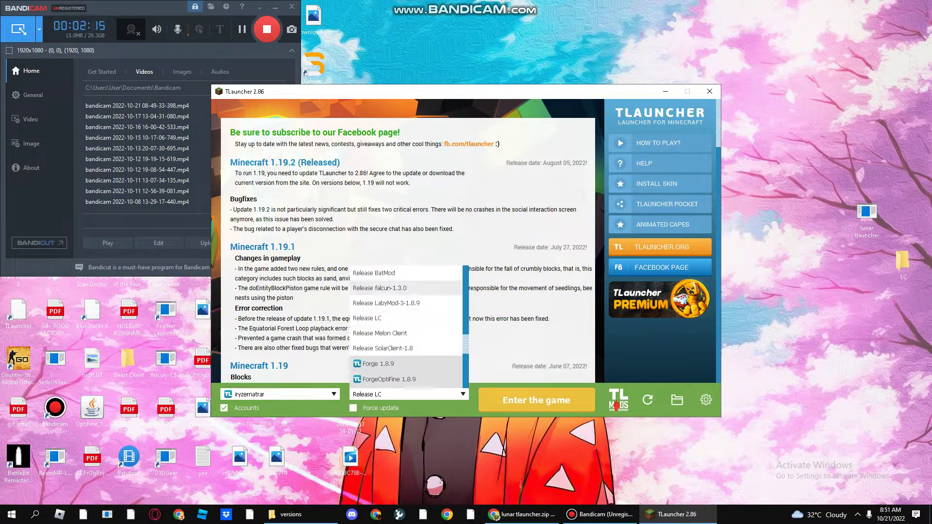
click(406, 319)
click(536, 400)
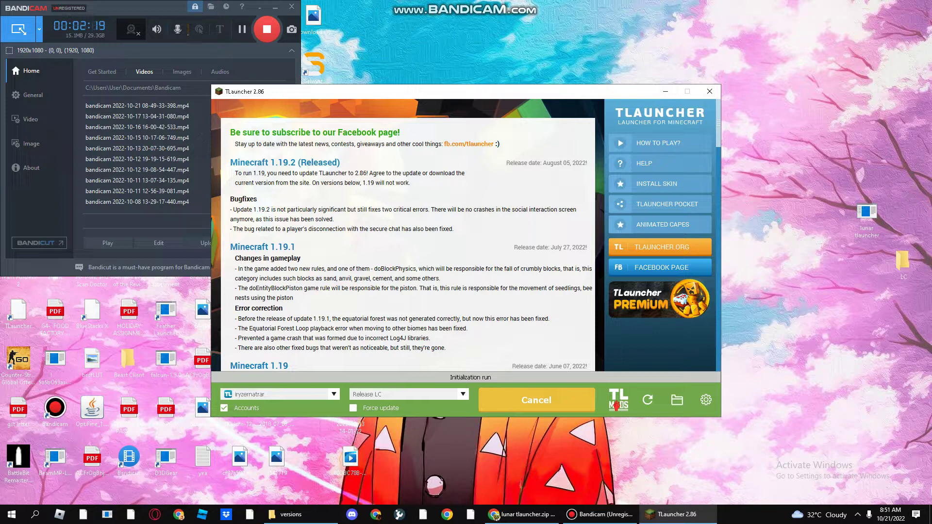
drag(637, 94, 722, 83)
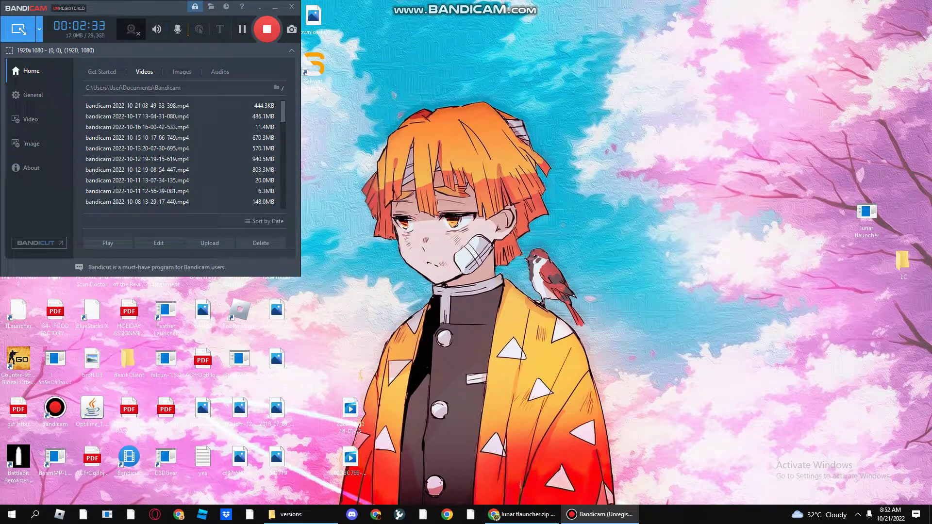
Show the Google Drive download page for lunar tlauncher.zip once more and minimize it
click(495, 516)
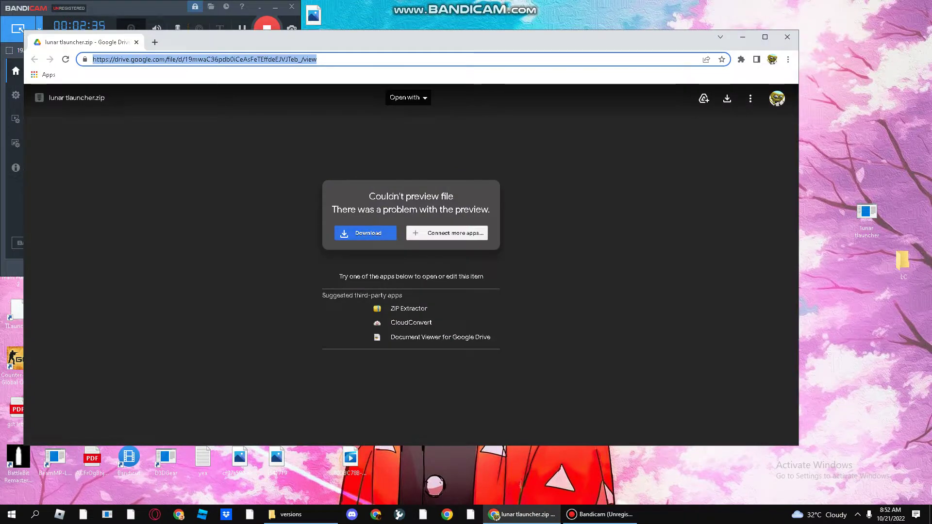
click(496, 516)
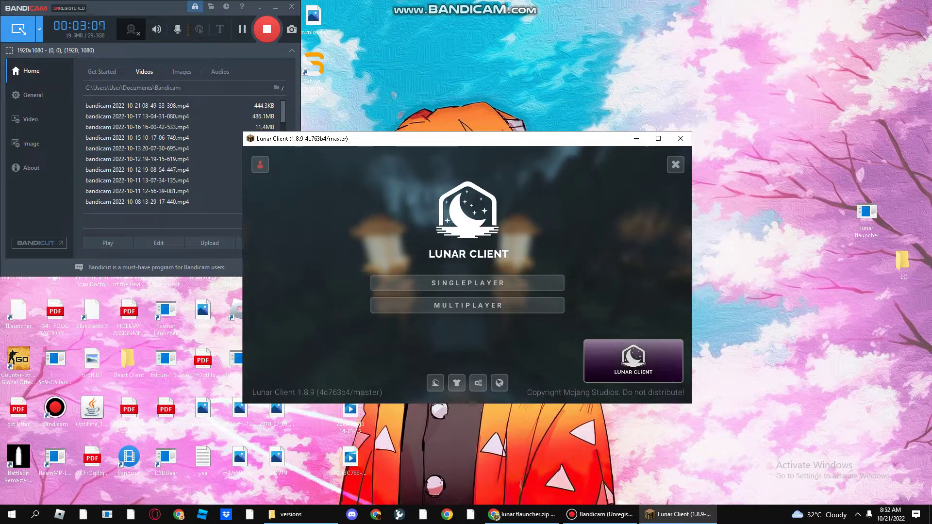
Look at the multiplayer login form in the maximized Lunar Client window, and go back to open singleplayer
click(658, 139)
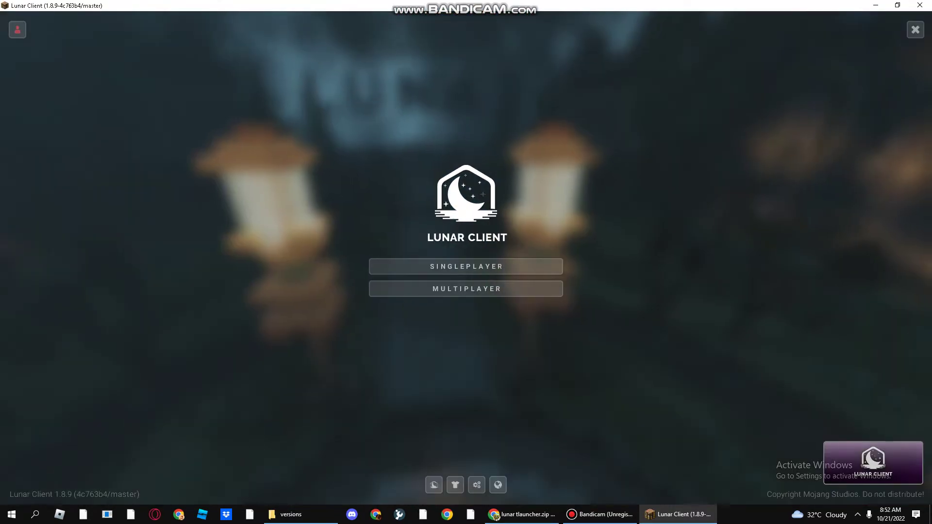
click(466, 289)
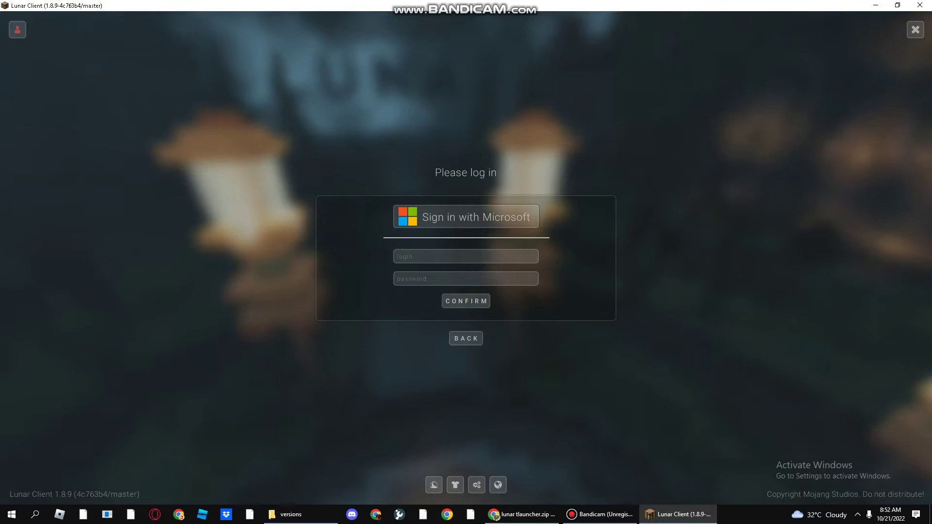
click(466, 256)
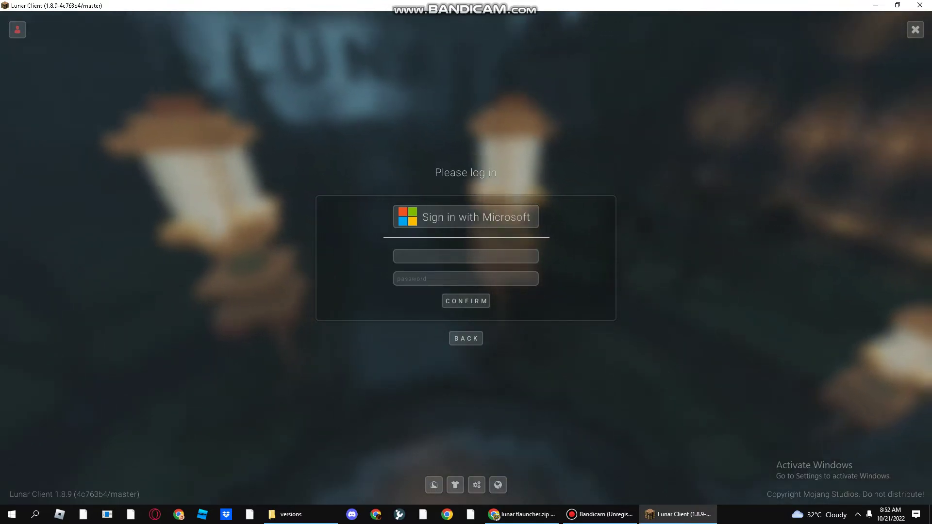
click(466, 338)
click(466, 266)
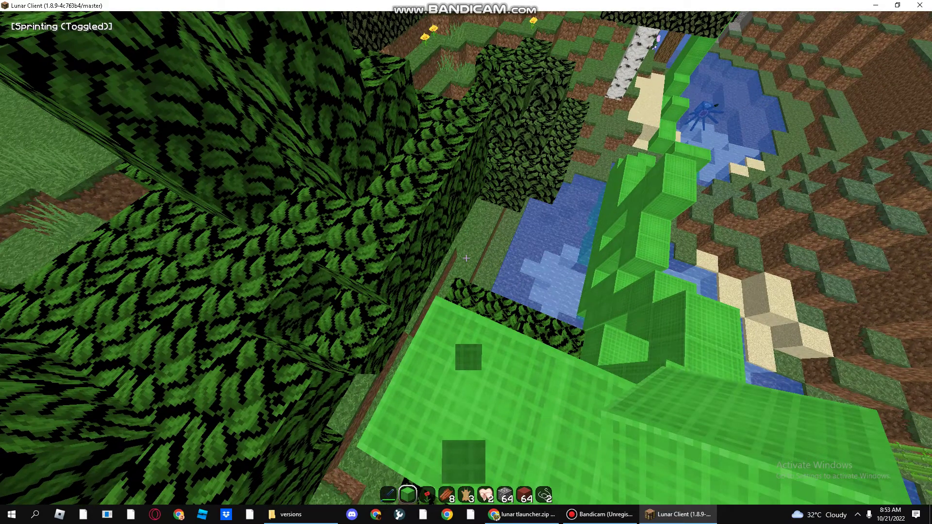
Check the Lunar Client settings overlay inside the world, and browse the multiplayer server list from the game menu
key(Shift_R)
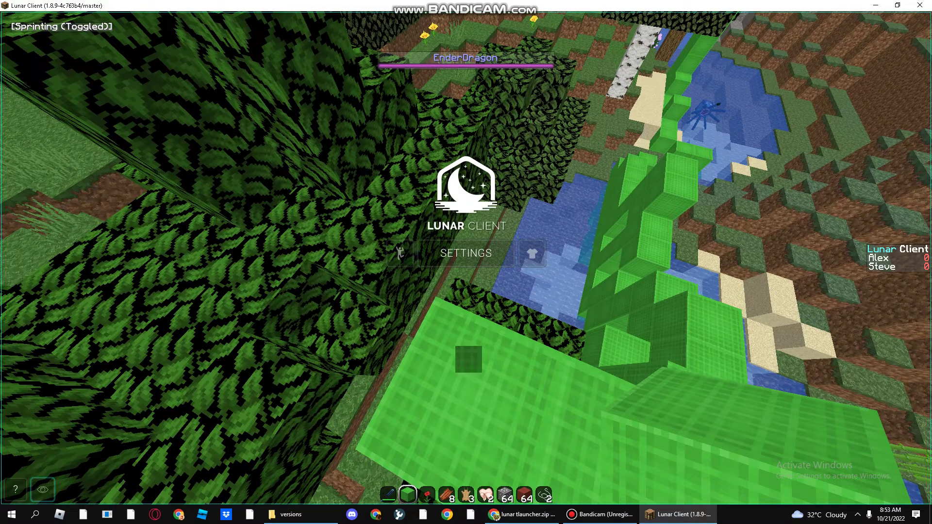
key(Escape)
key(Escape)
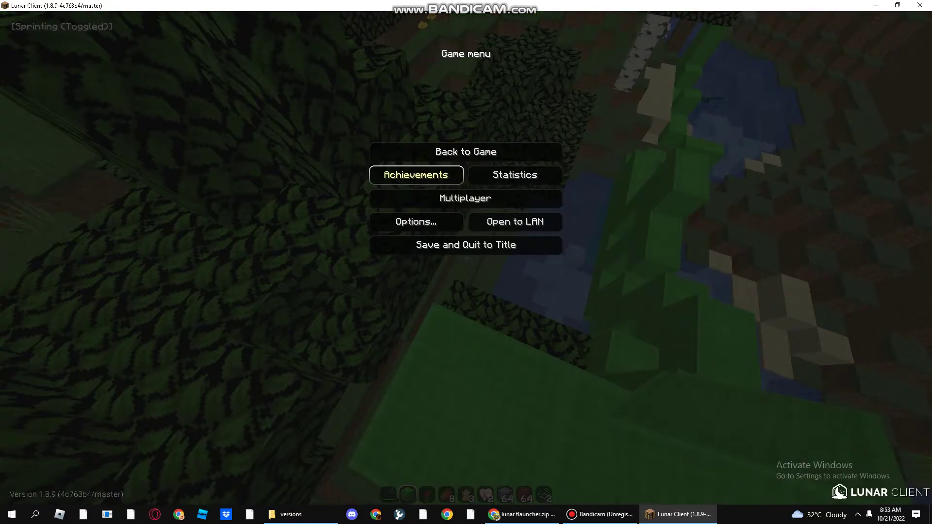
click(464, 199)
scroll(466, 243, down, 9)
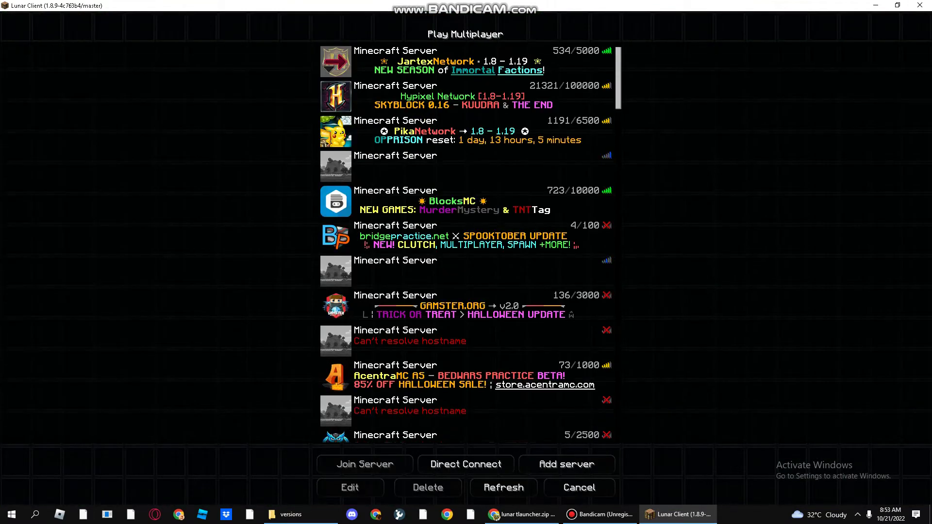
scroll(465, 242, up, 1)
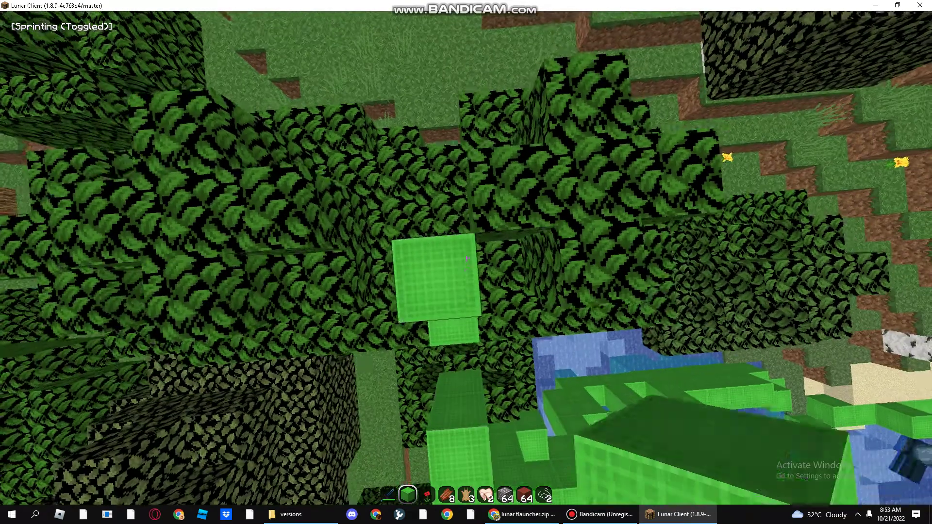
Place a lime wool block and view the character from the front, holding the sword first and the lime wool second
right_click(466, 257)
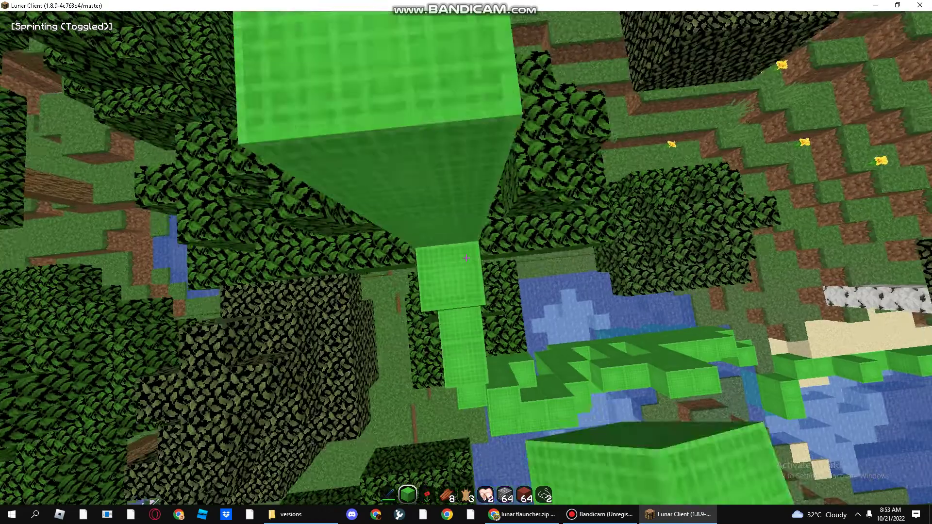
key(F5)
key(F5)
key(1)
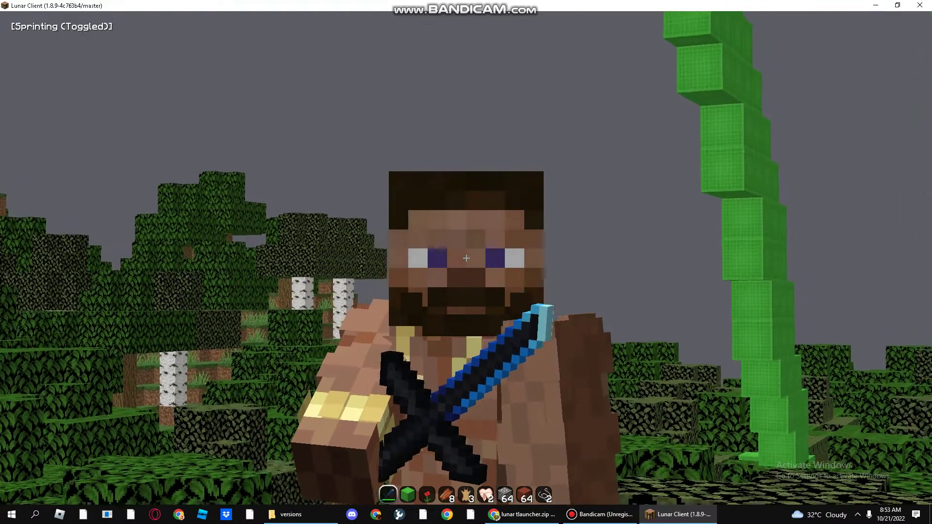
key(2)
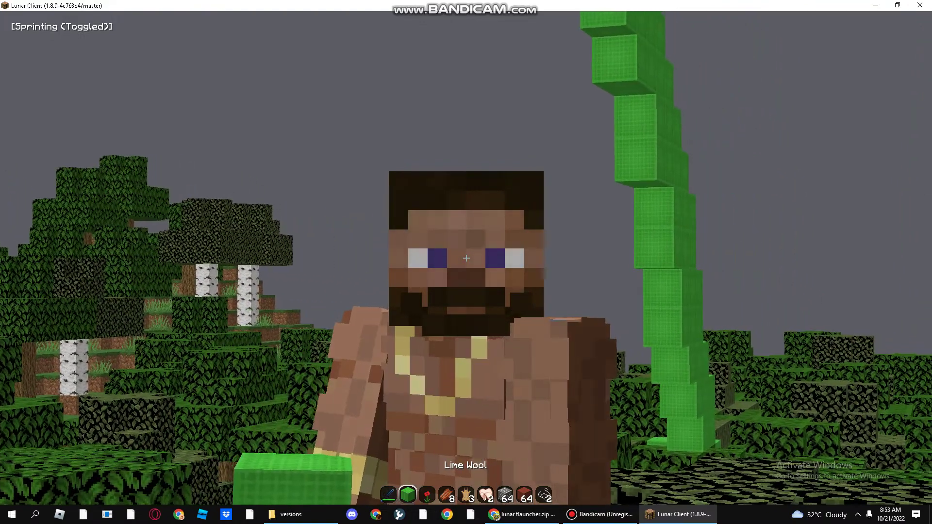